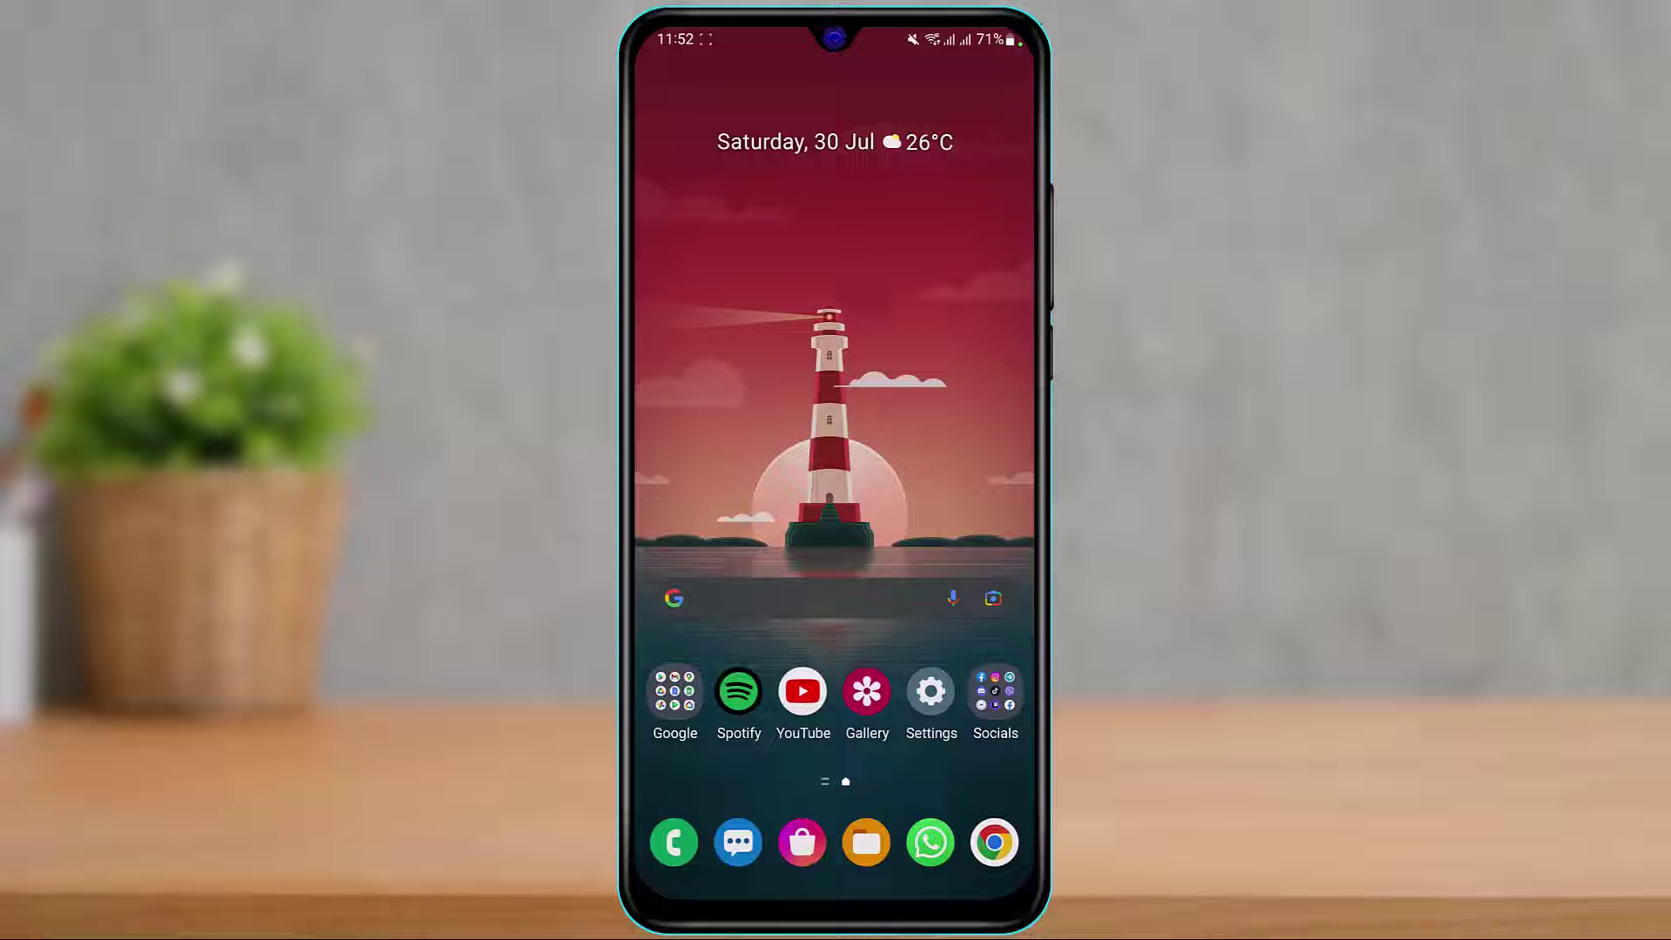
- Launch TikTok from the Socials folder to begin a new sign-up
click(998, 701)
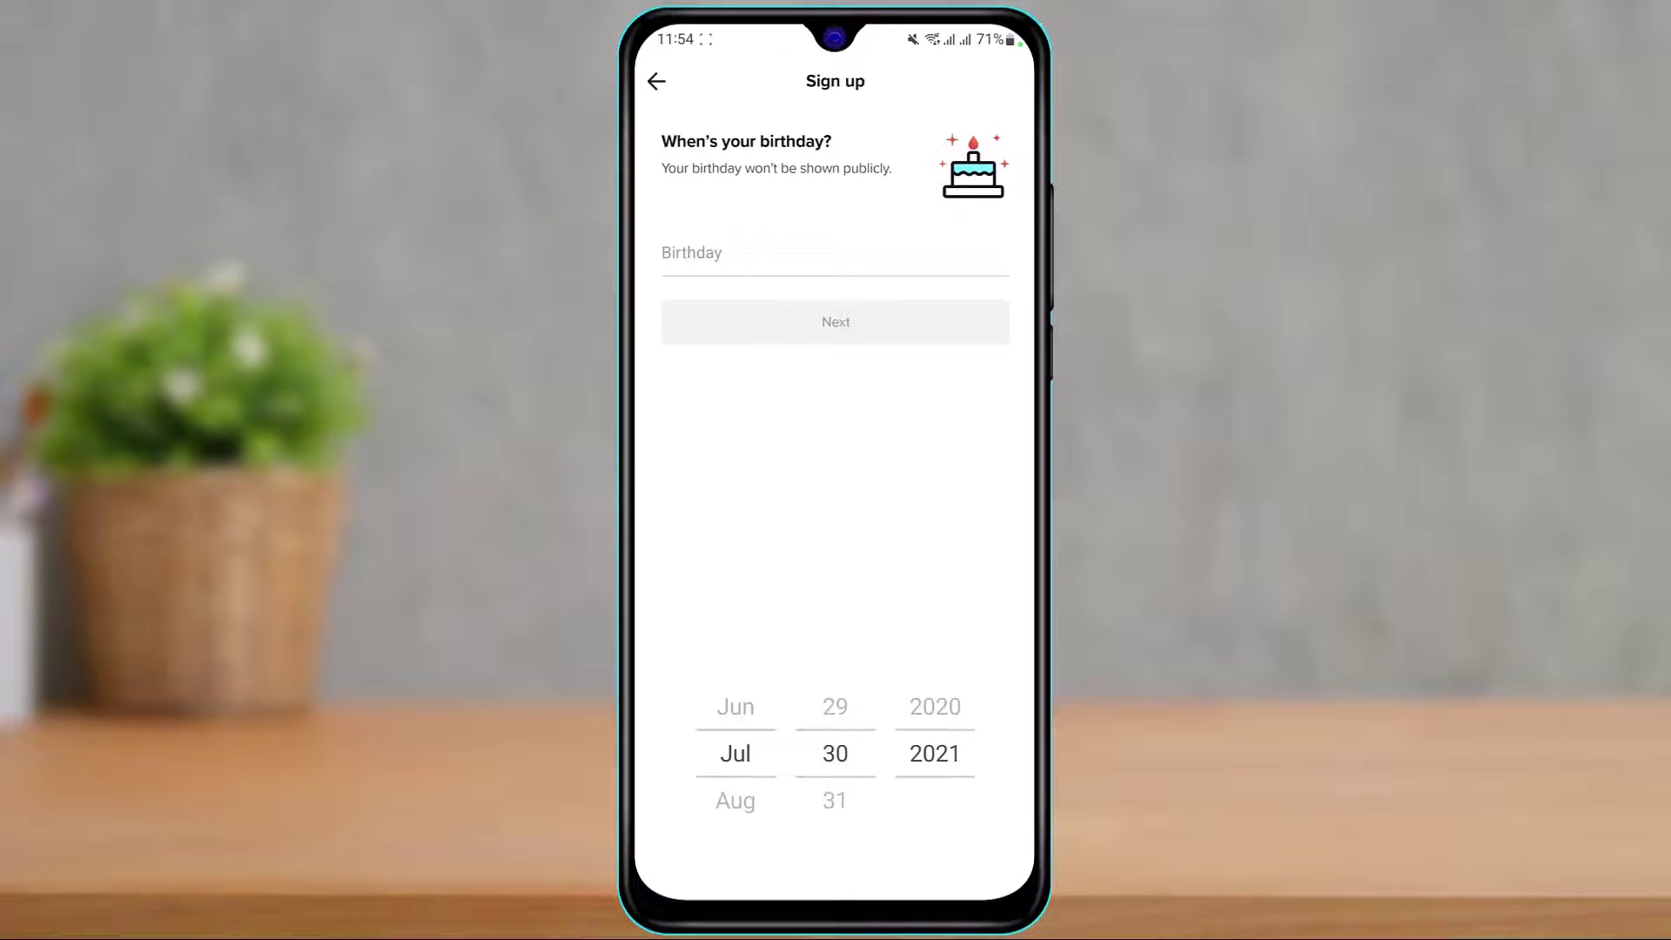
scroll(935, 753, up, 10)
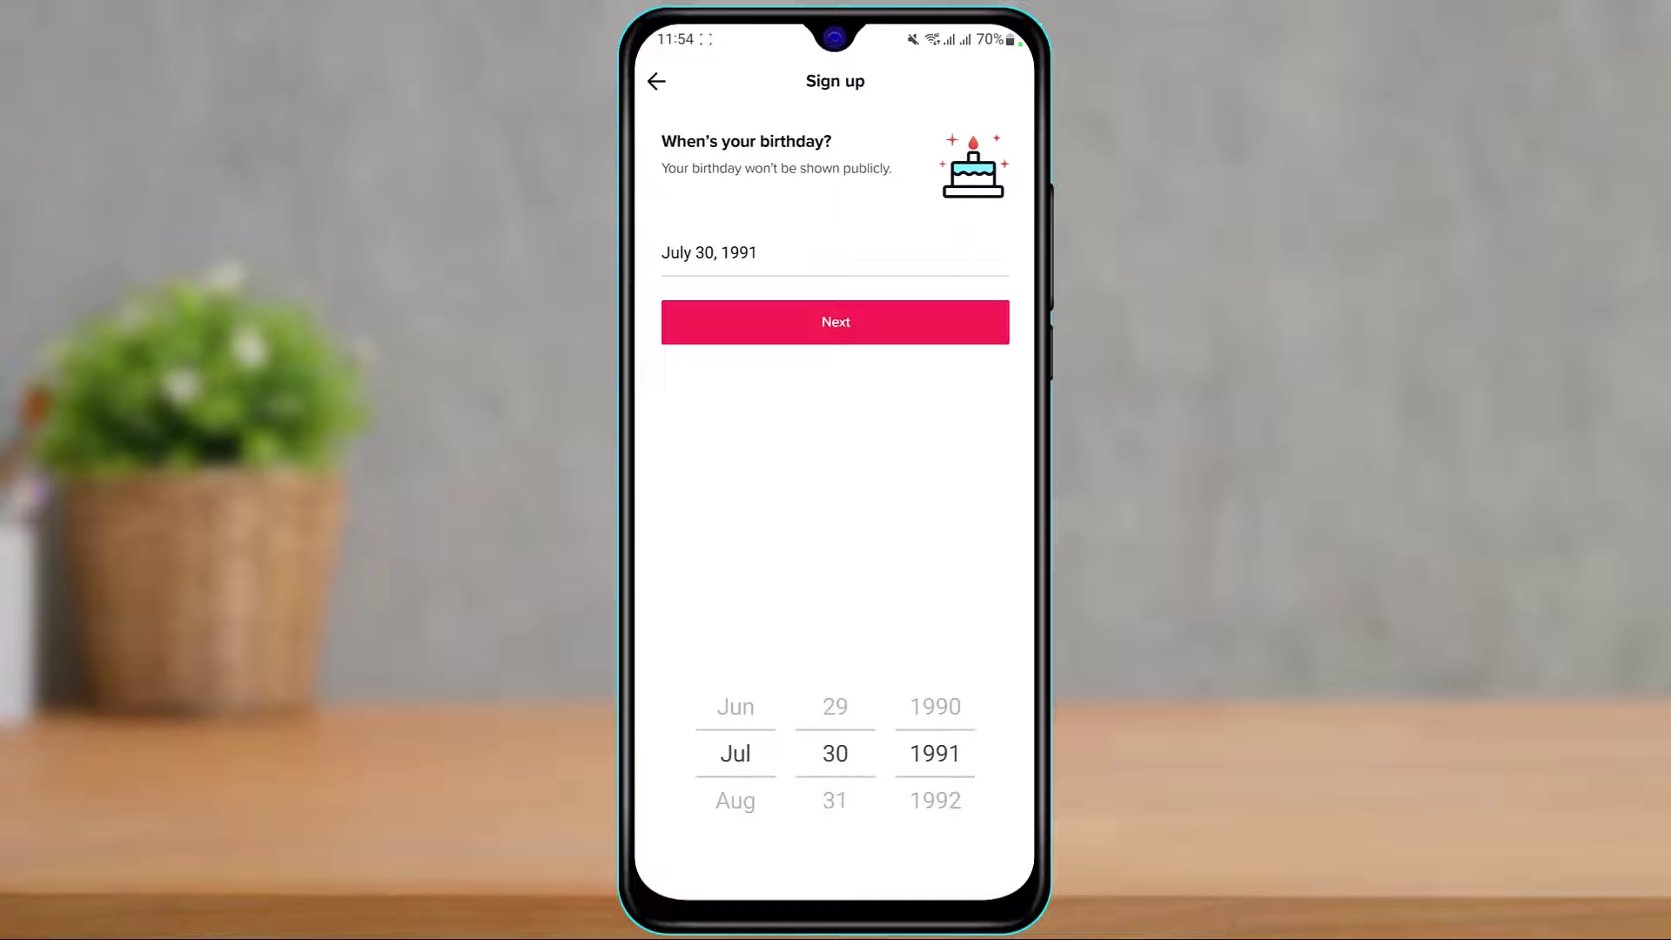
click(916, 313)
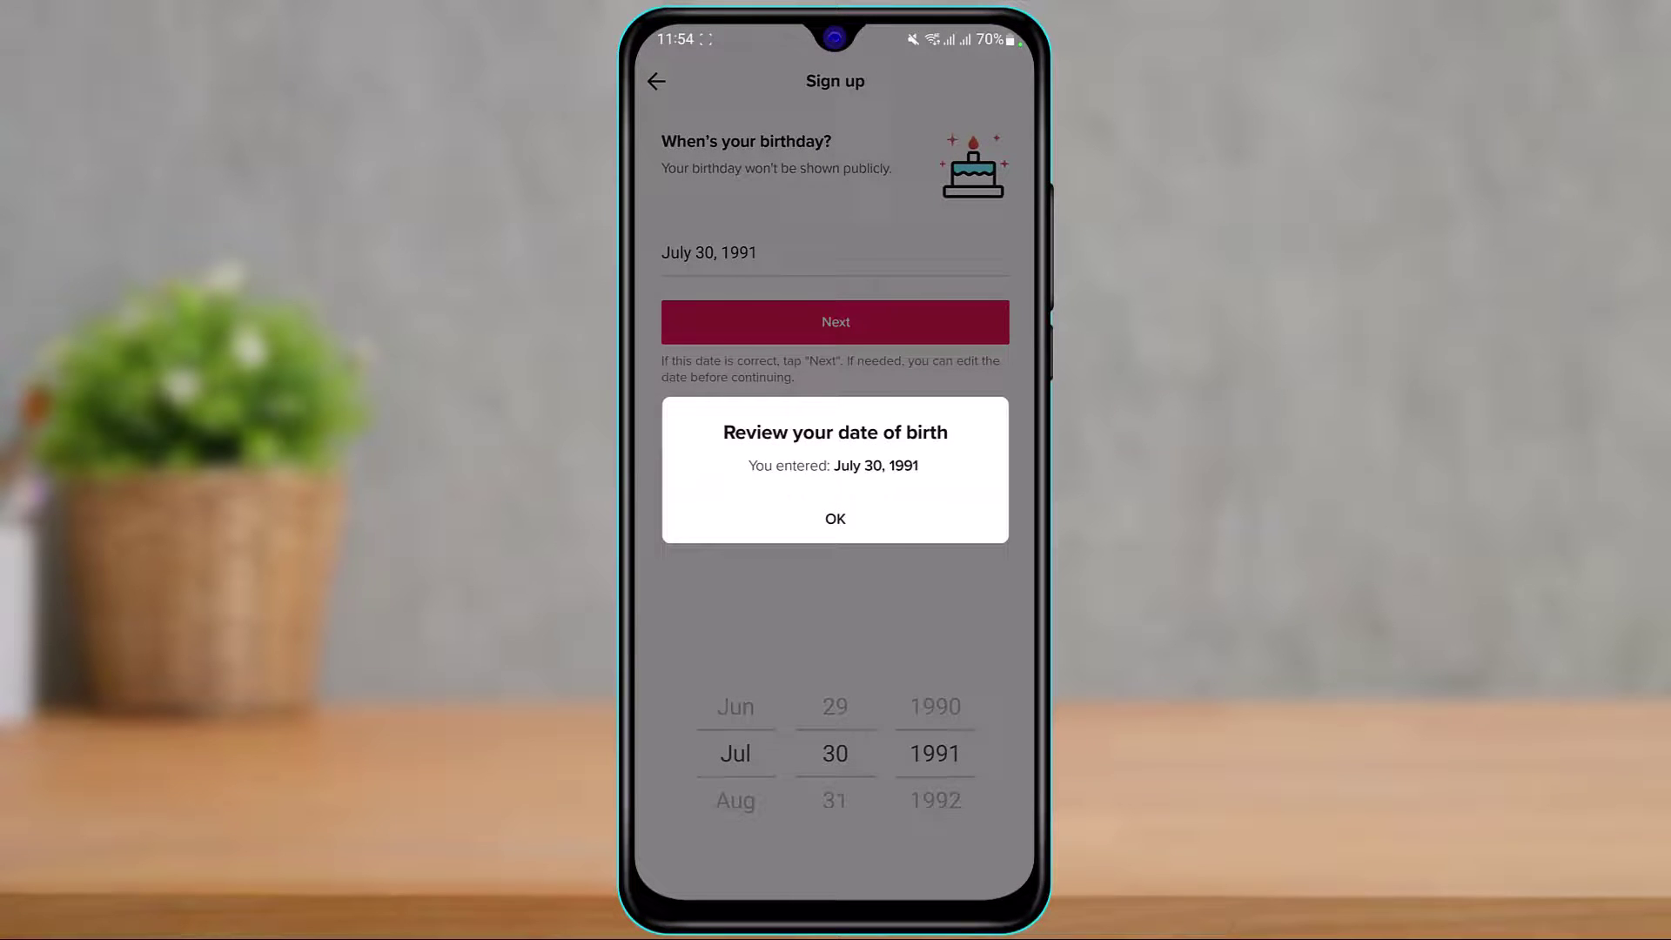
click(835, 519)
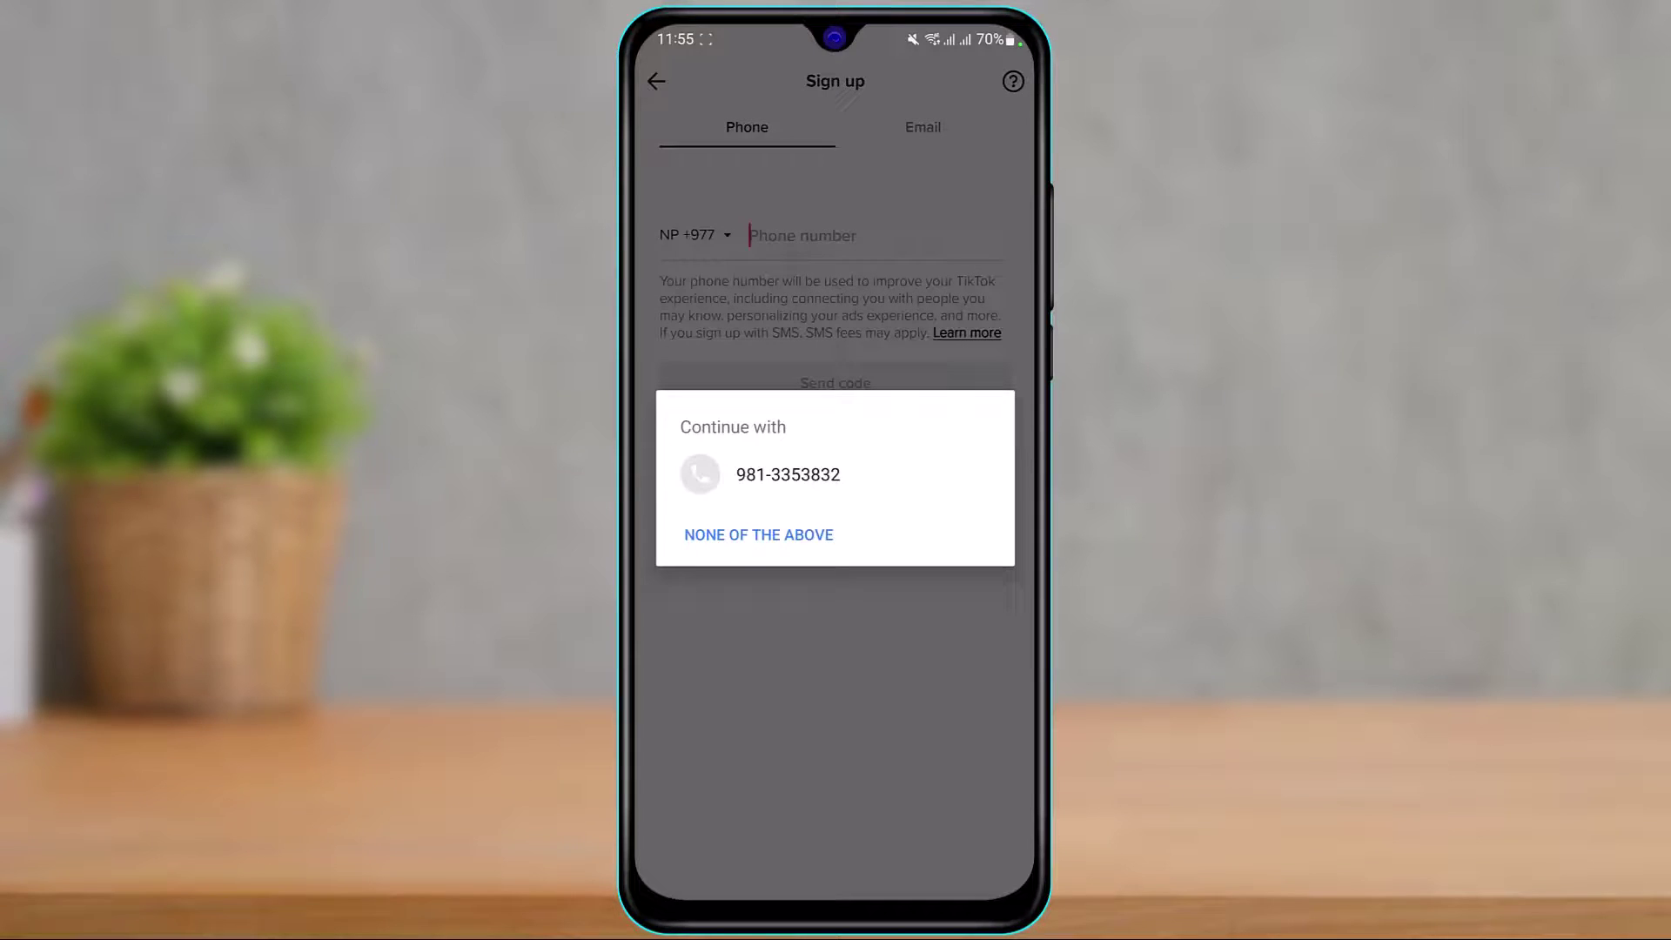
- Fill in the suggested phone number and request an SMS verification code
click(803, 550)
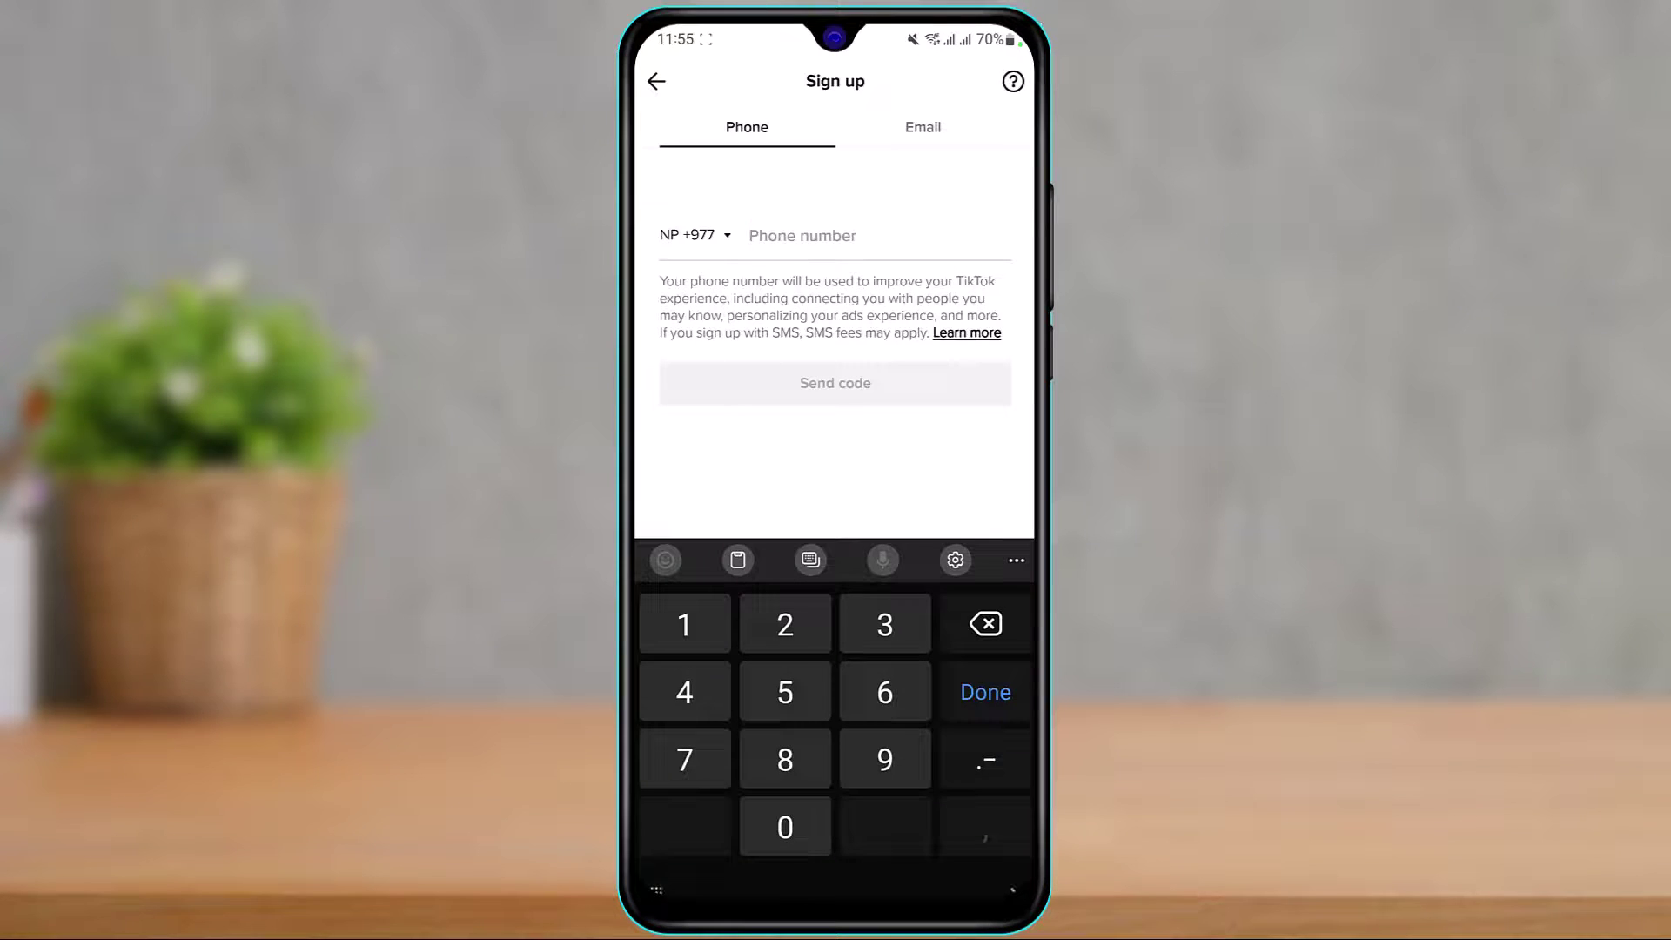
click(1012, 888)
mouse_move(858, 597)
mouse_down()
mouse_move(705, 596)
mouse_move(913, 596)
mouse_up()
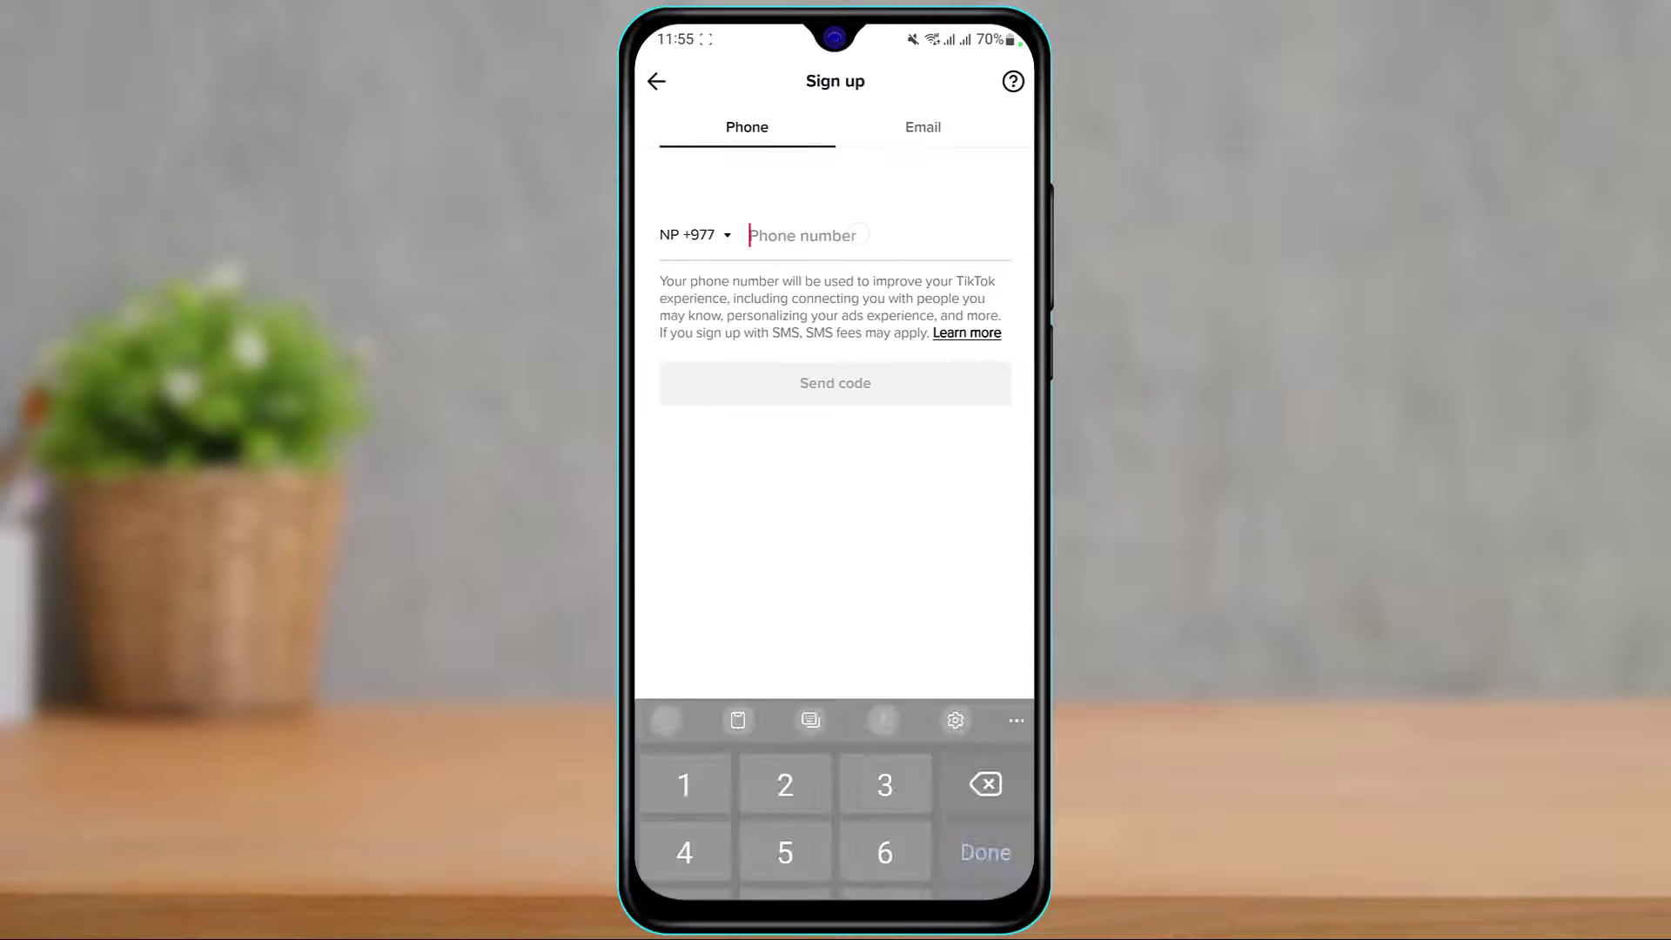
text(9)
key(BackSpace)
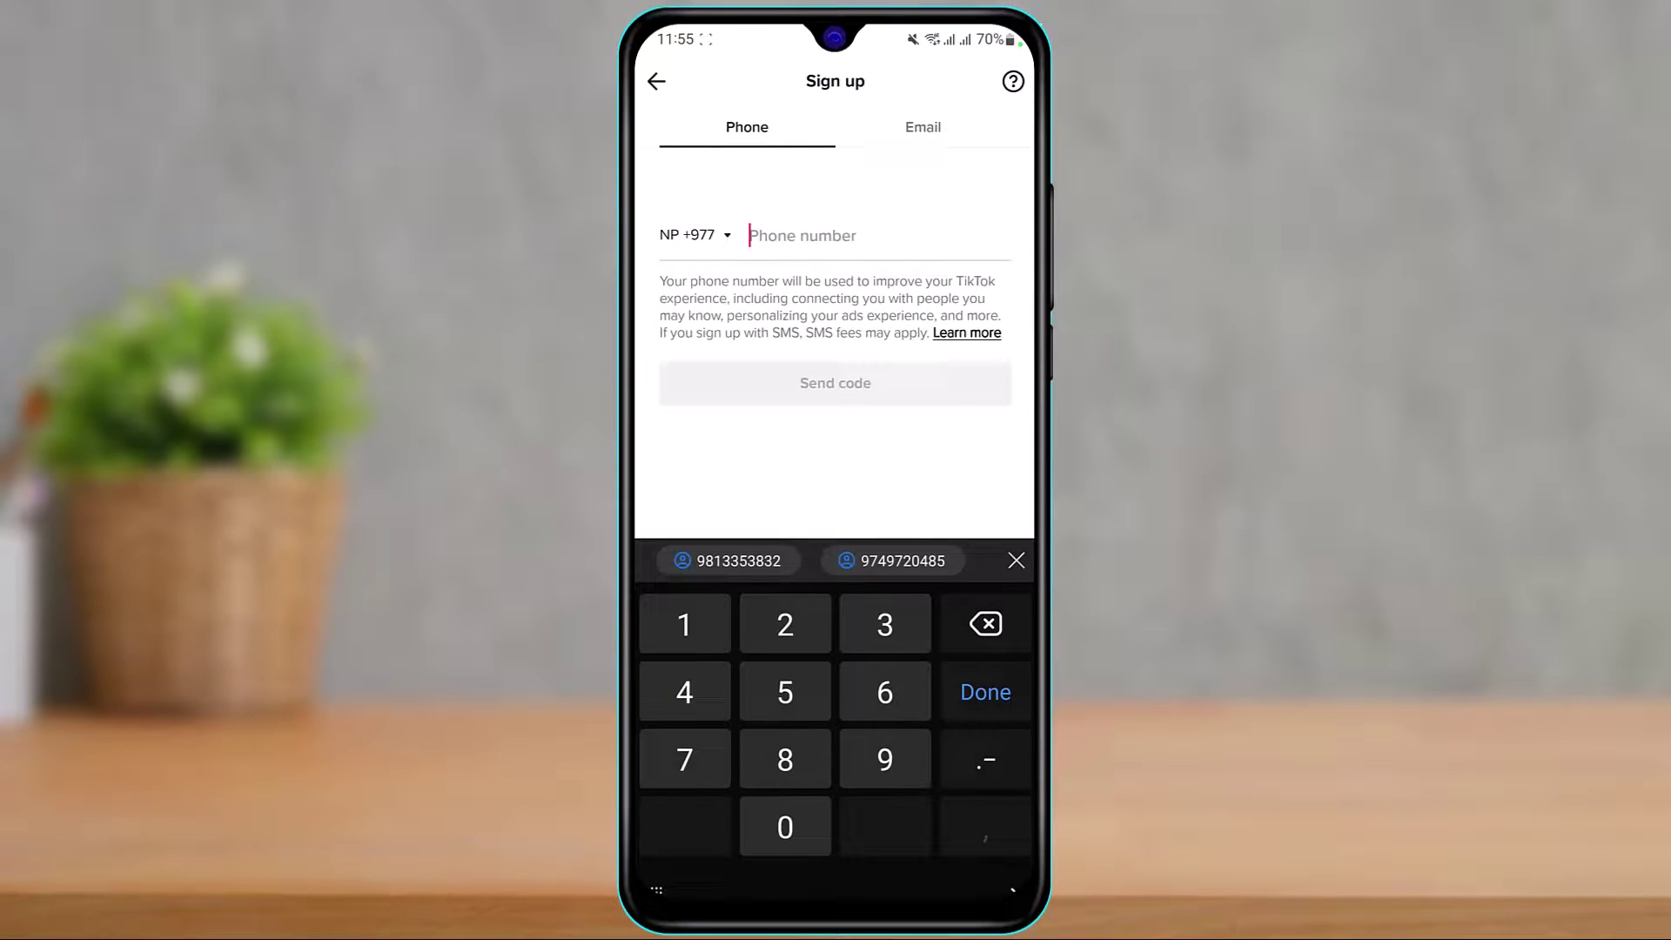
click(739, 561)
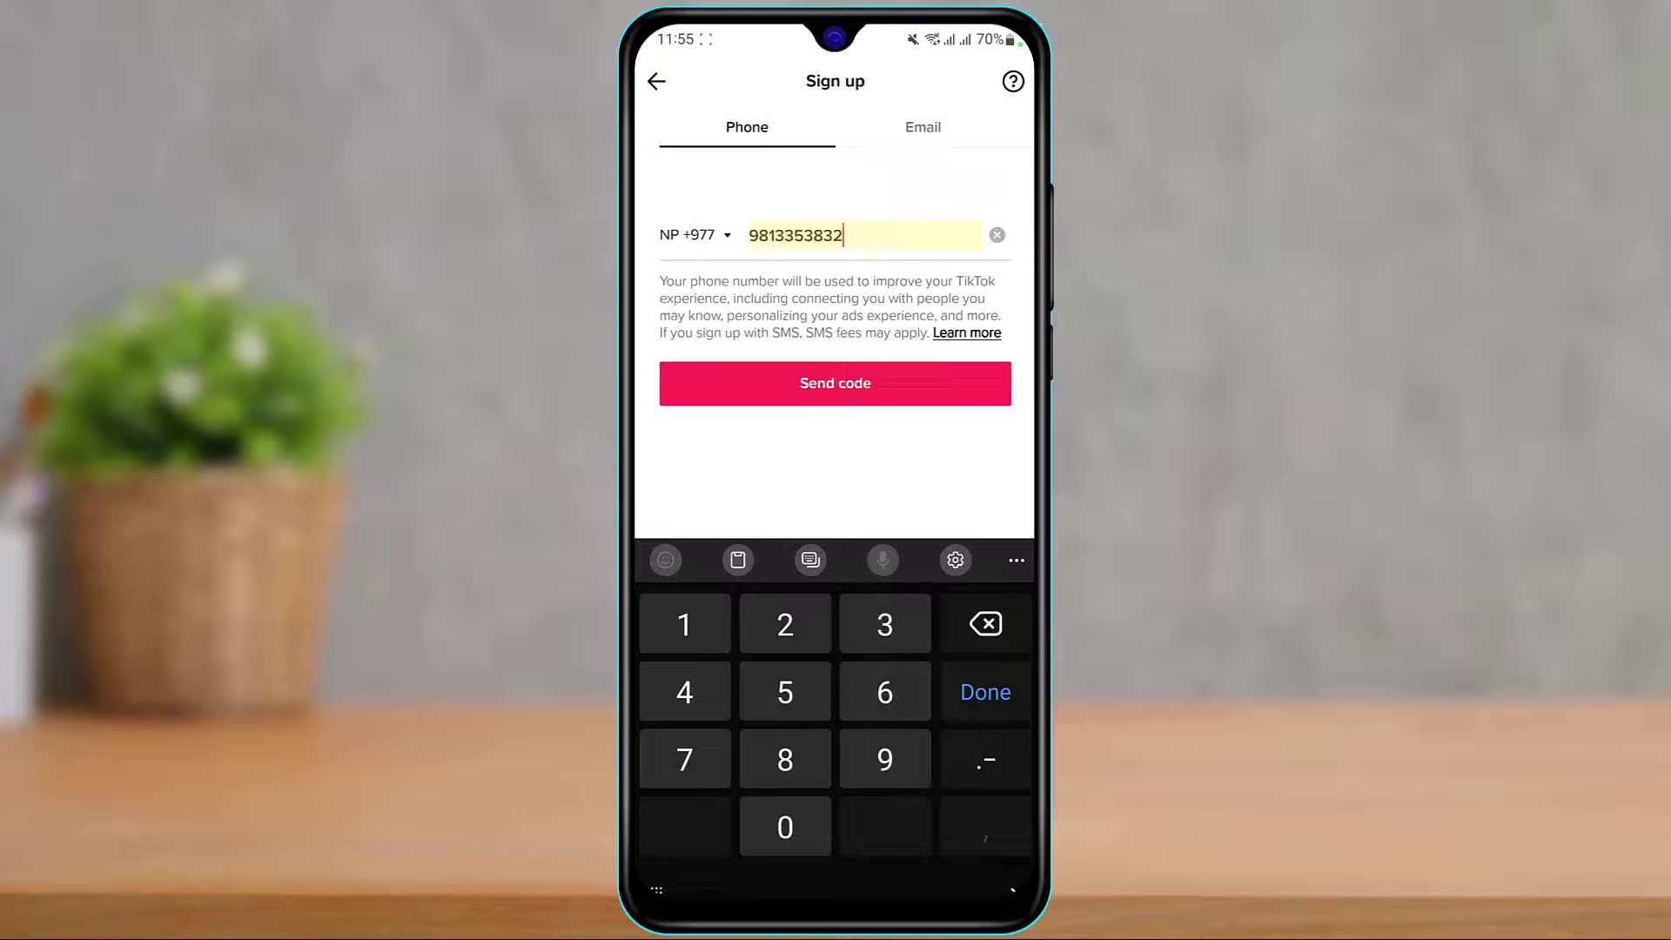
click(835, 382)
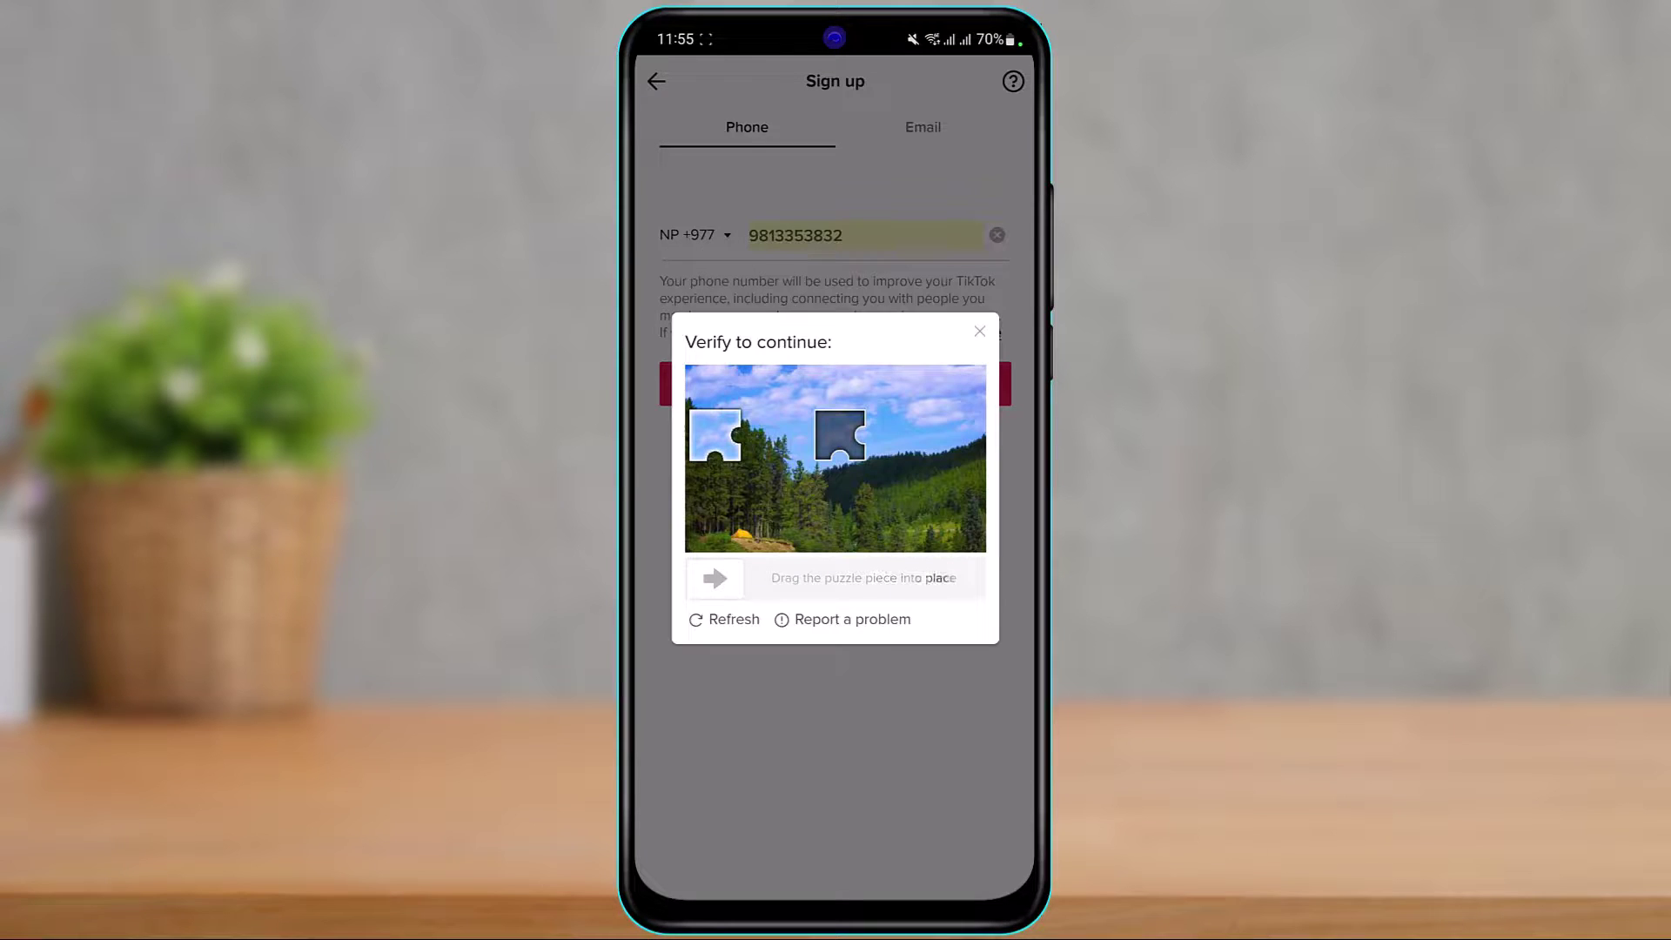
- Slide the puzzle piece into its cutout to pass the verification check
drag(714, 578, 843, 582)
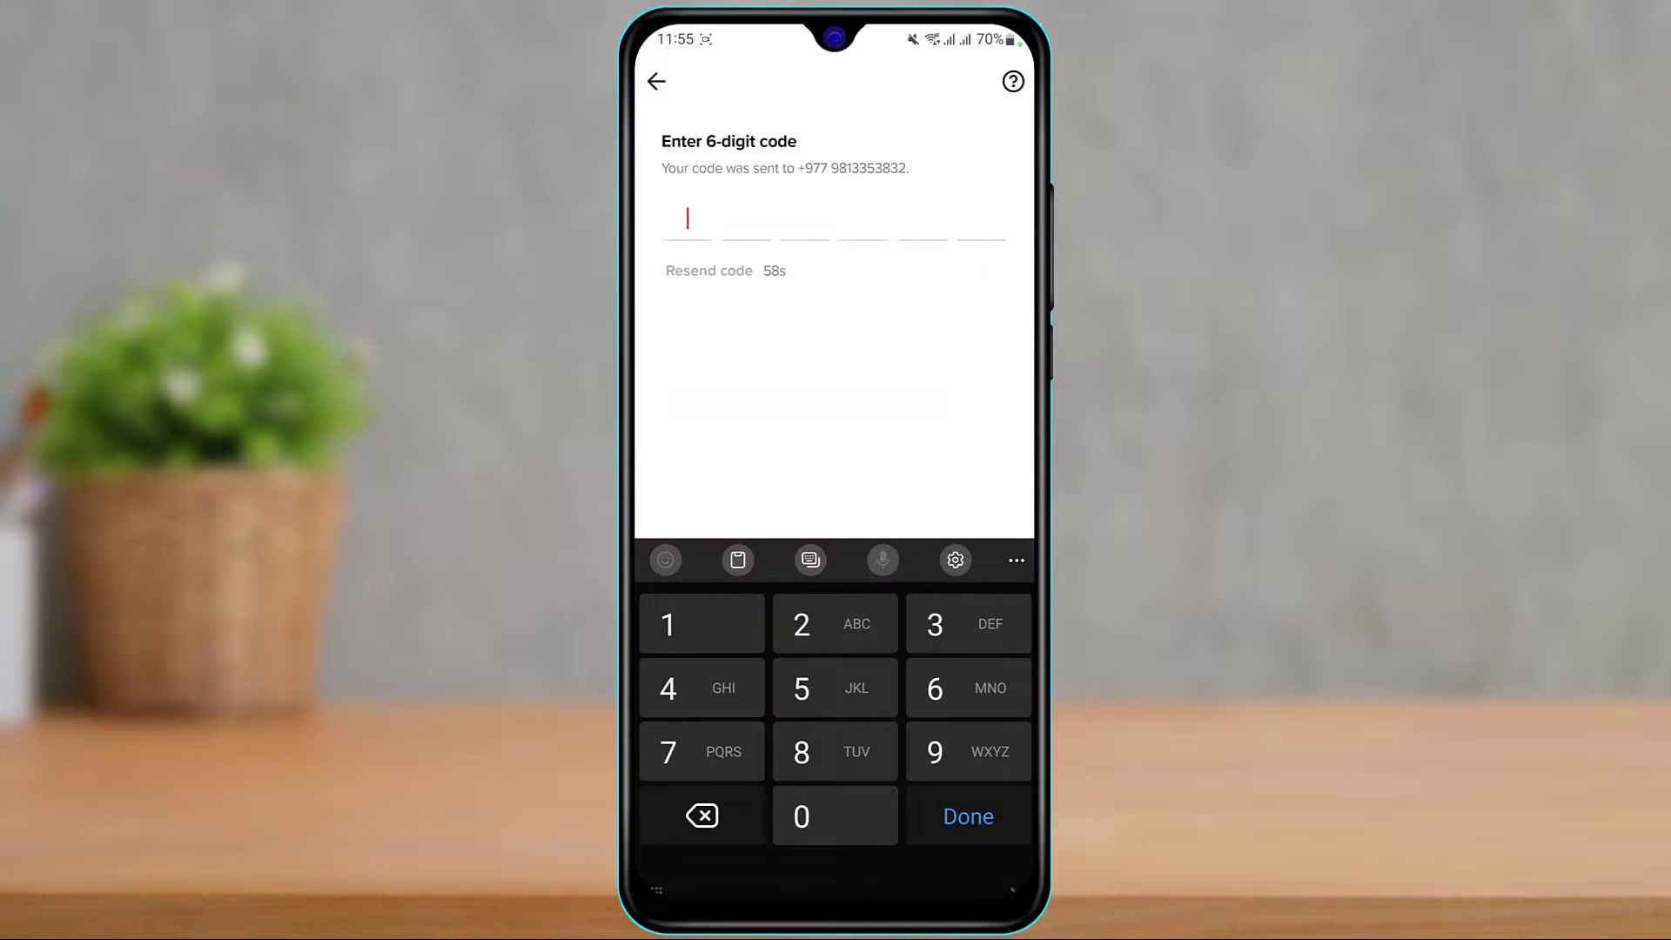
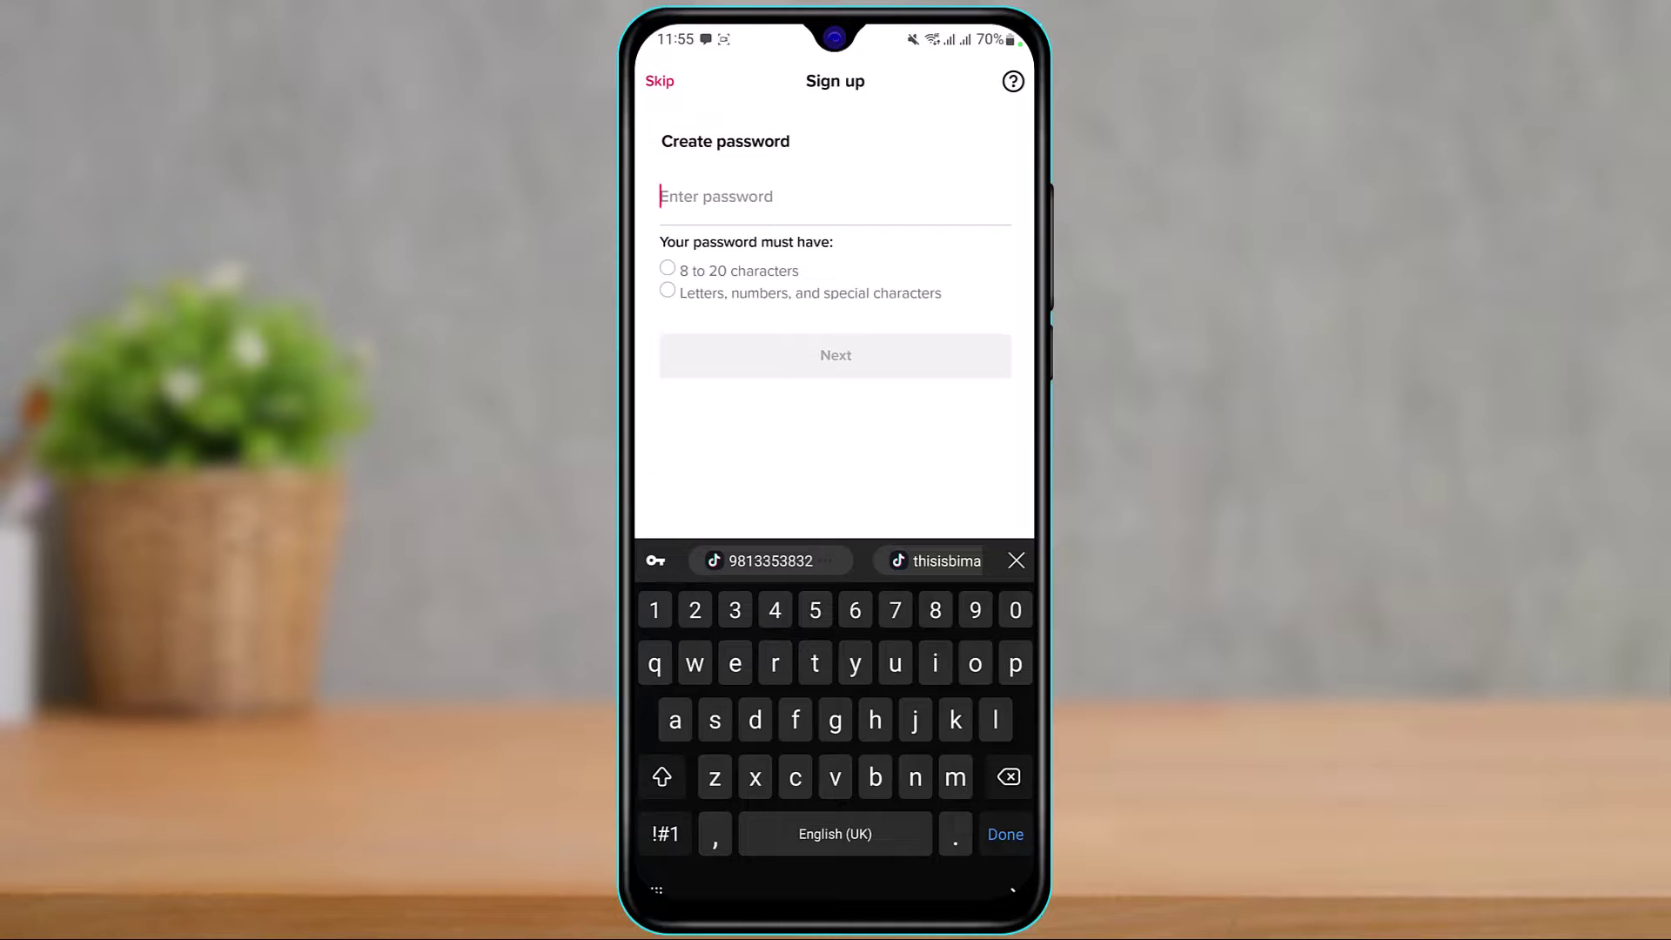
- Autofill a saved password, then clear the password field again
click(771, 561)
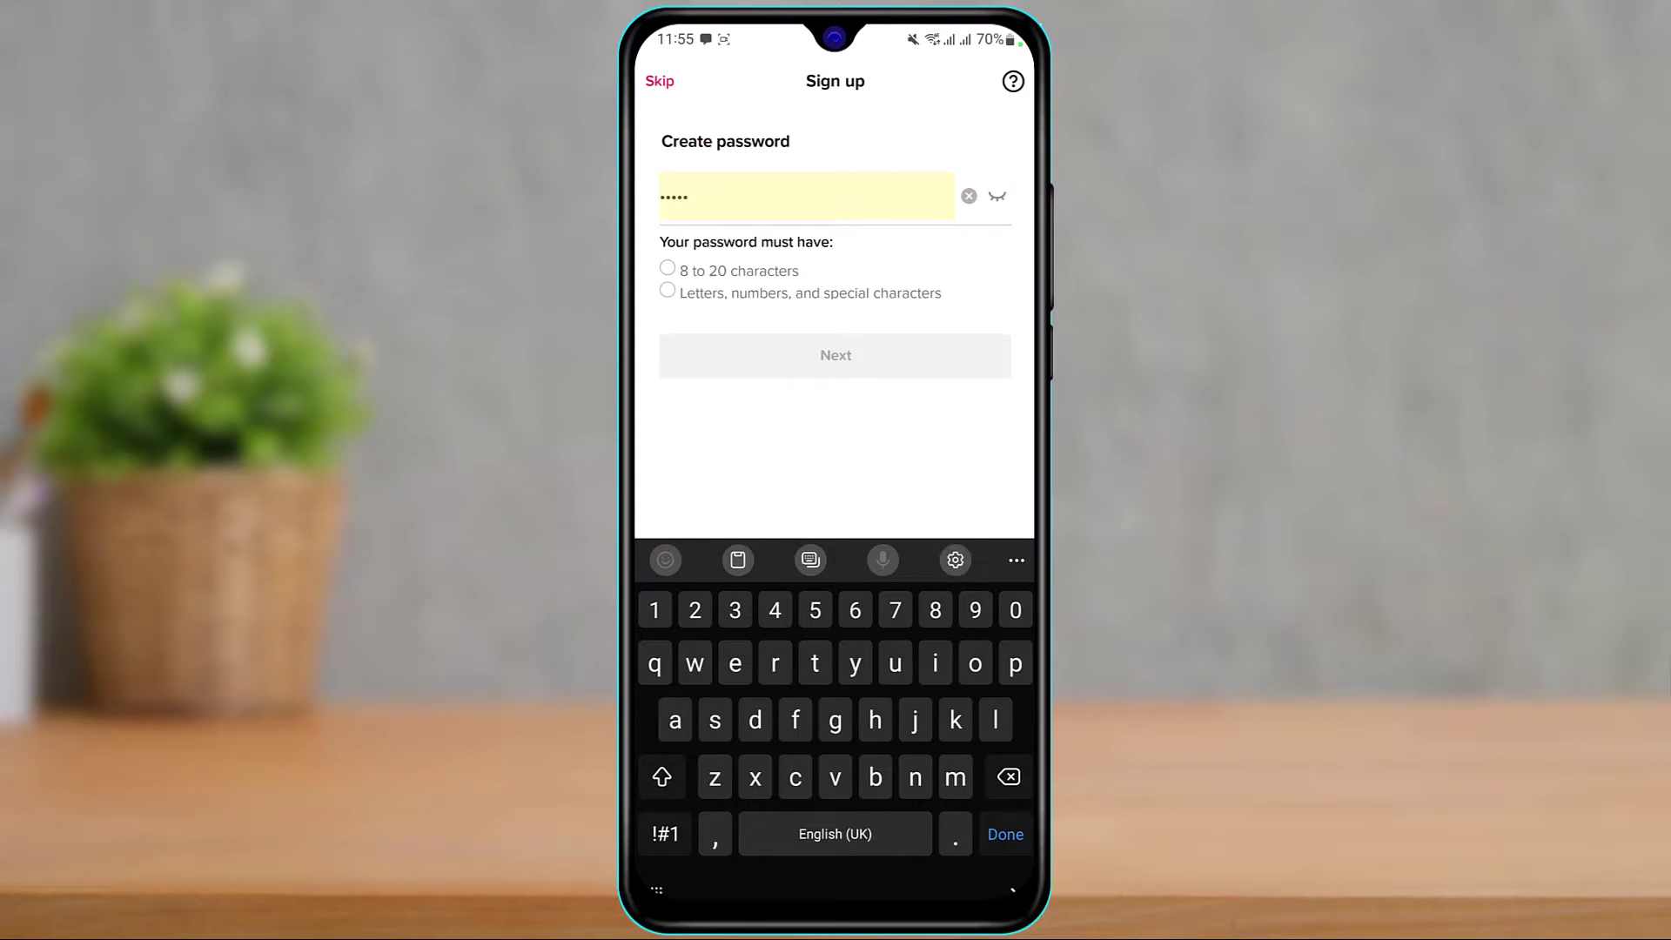
click(1008, 780)
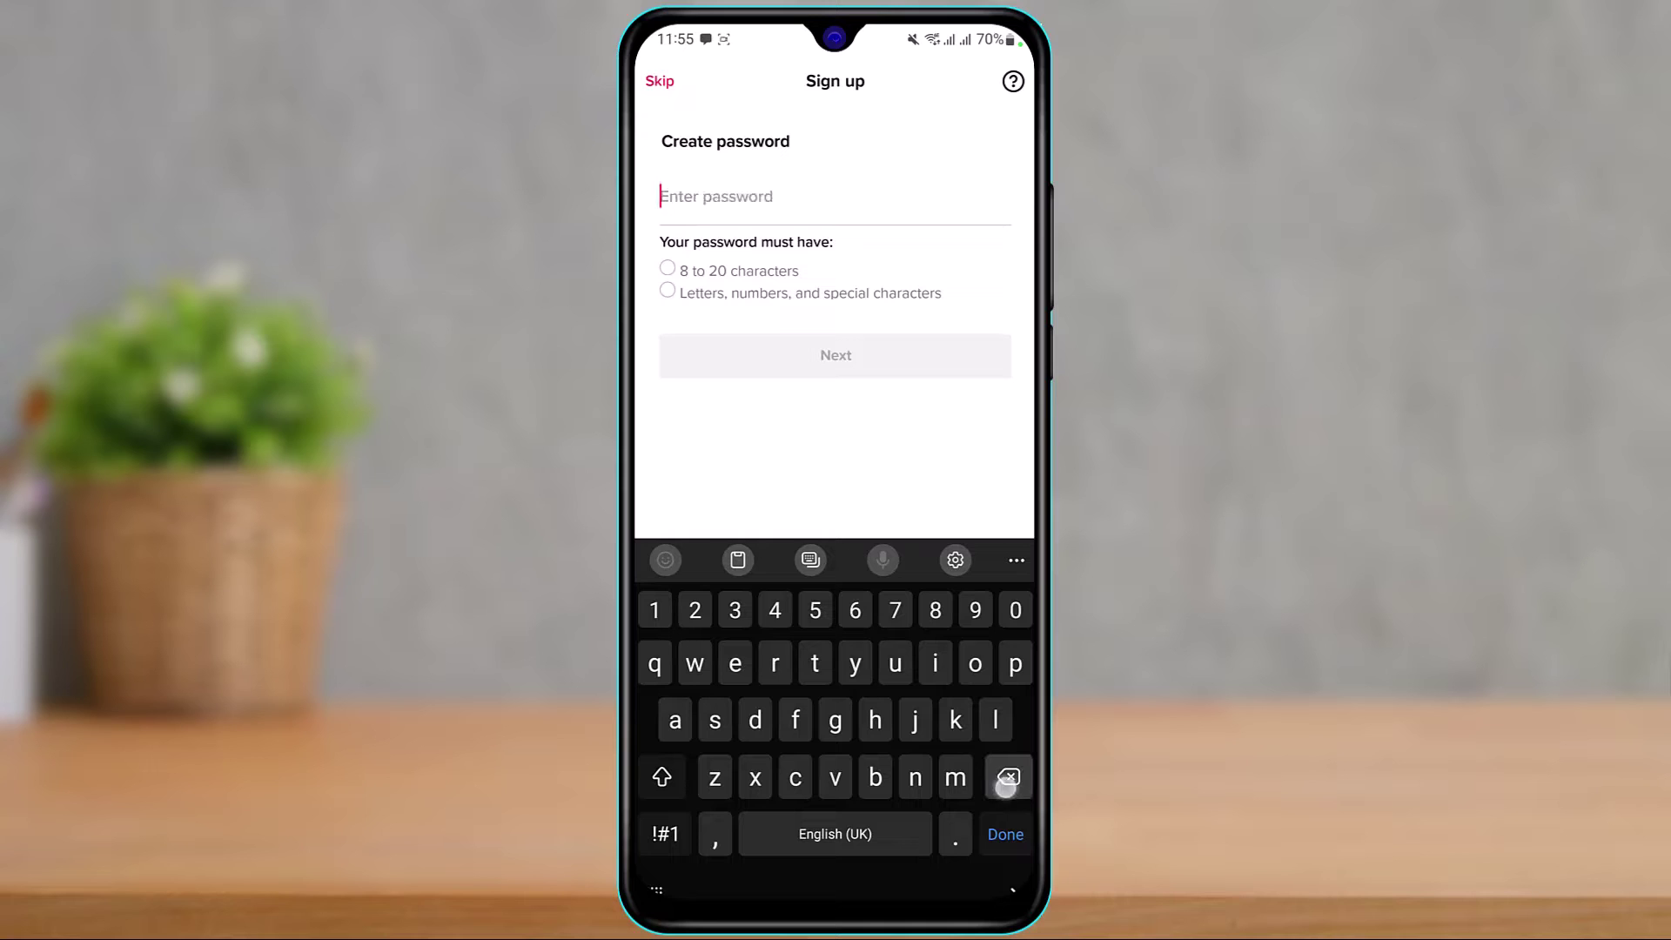